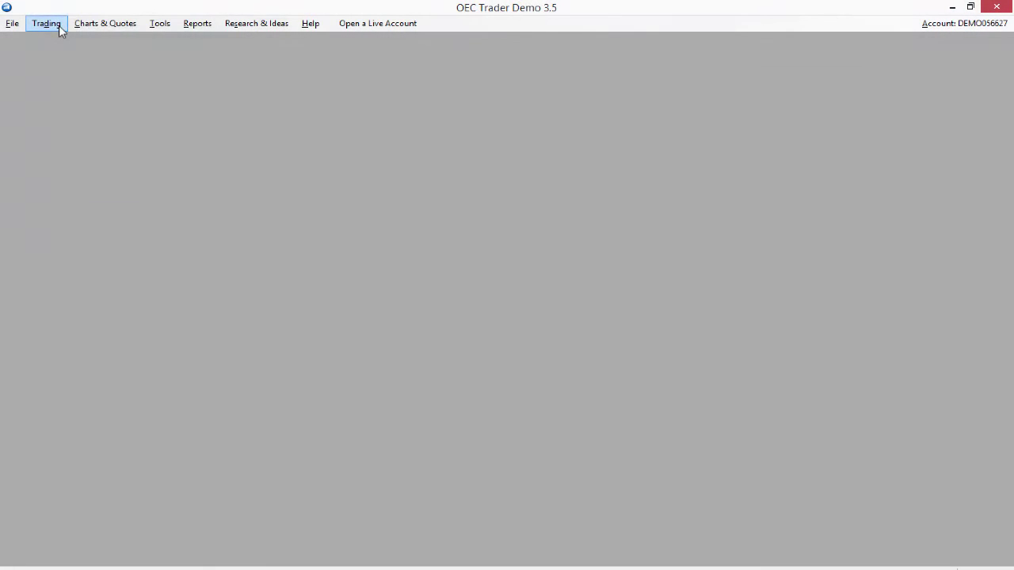
# Open the Allocation Block Manager and create a new allocation block named "Allocation Test Block 1".
pyautogui.click(61, 27)
pyautogui.moveTo(137, 196)
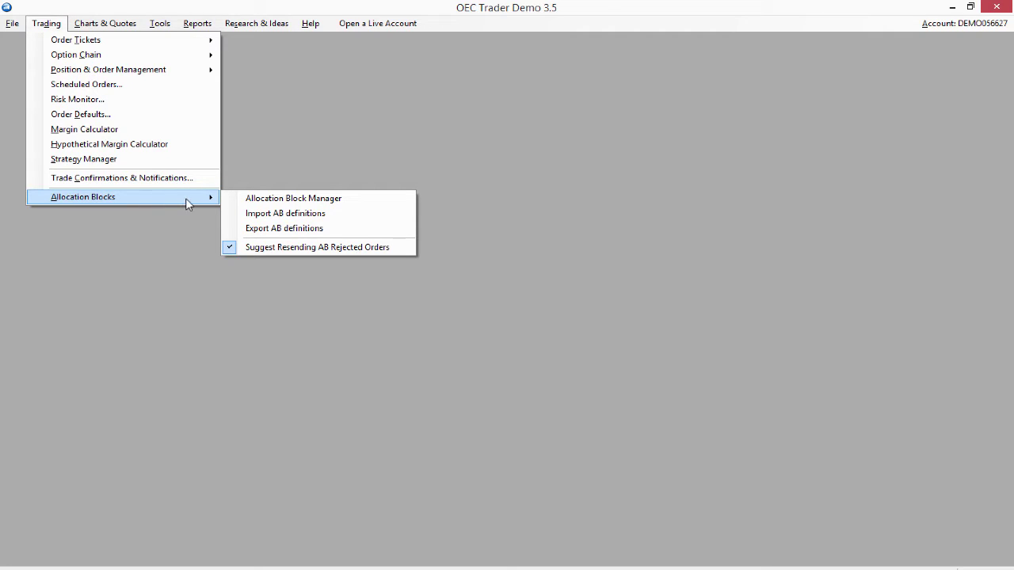
pyautogui.click(370, 208)
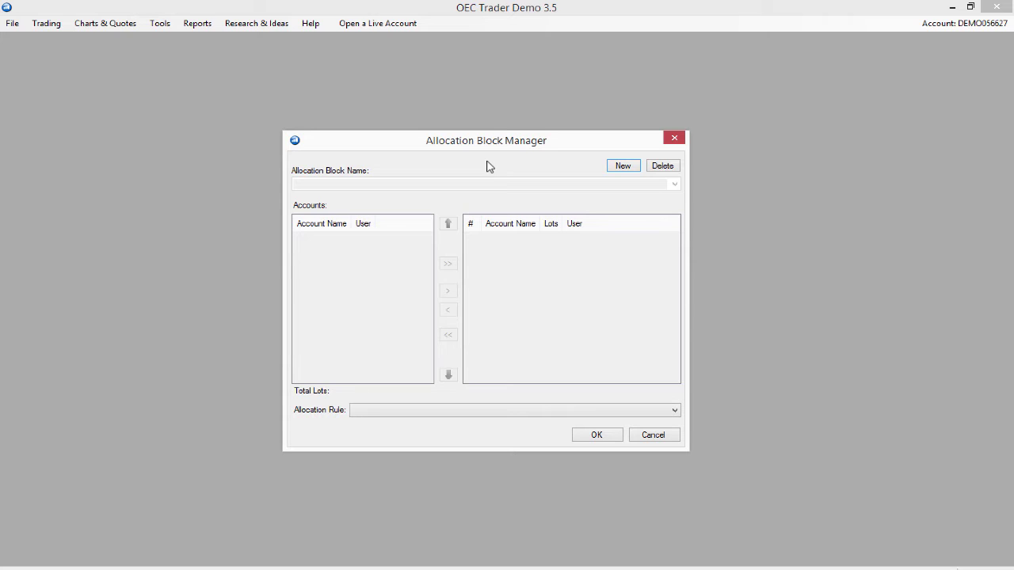
pyautogui.click(633, 170)
pyautogui.write('Allocation Test Block 1')
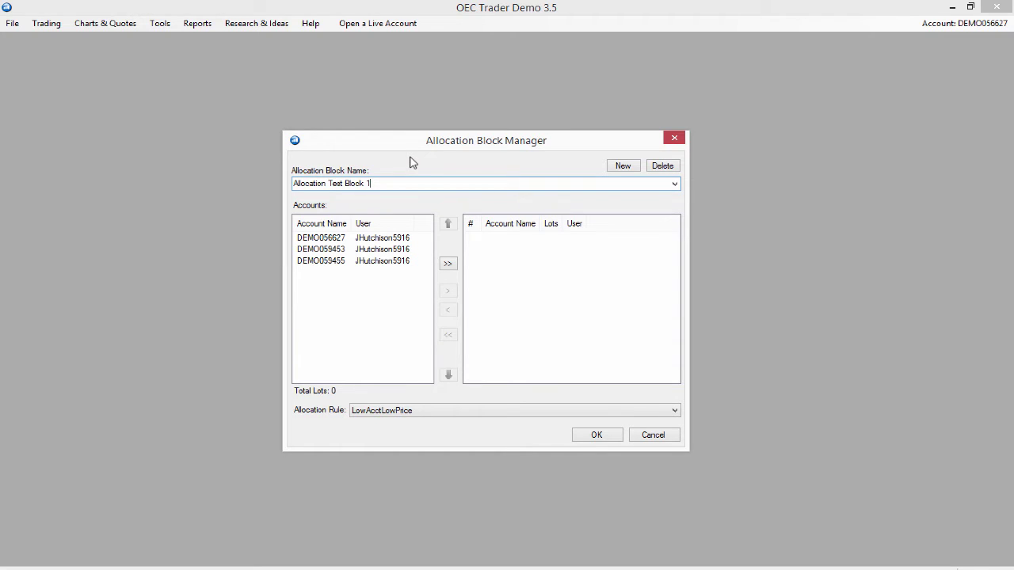
# Try adding accounts to the block individually and all together, returning them to the available accounts each time.
pyautogui.click(324, 238)
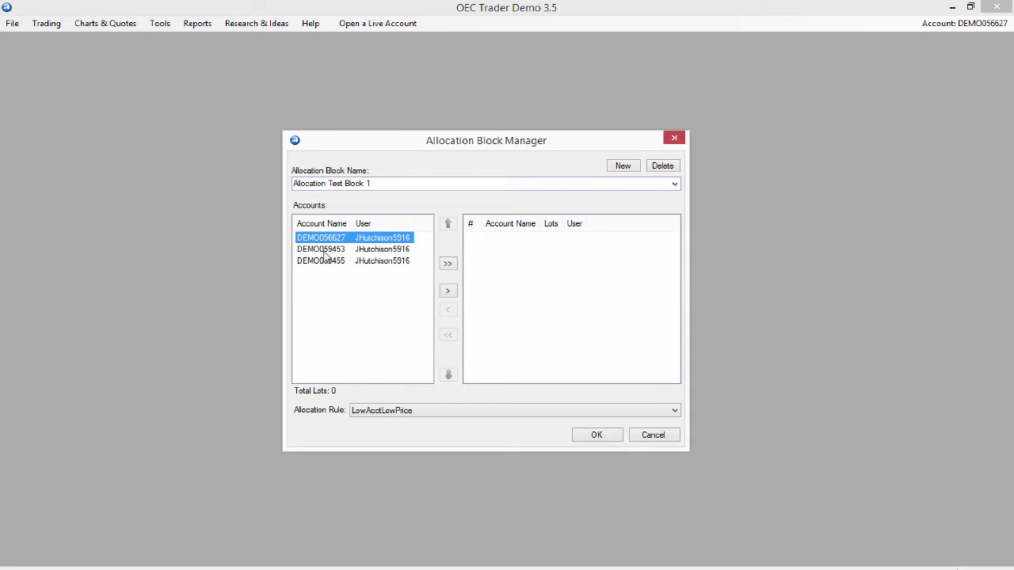
pyautogui.click(324, 250)
pyautogui.click(325, 261)
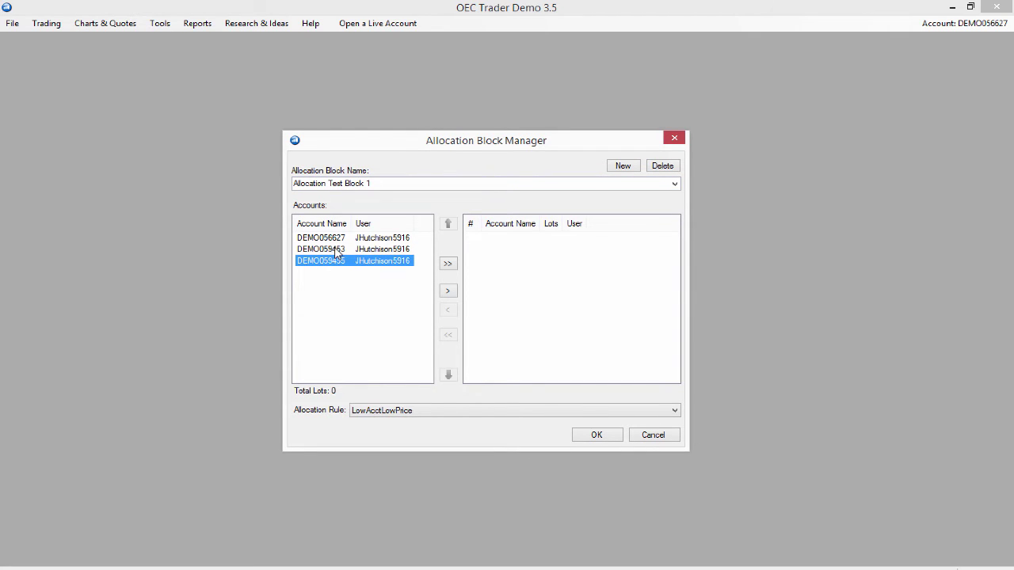
pyautogui.click(337, 251)
pyautogui.click(447, 291)
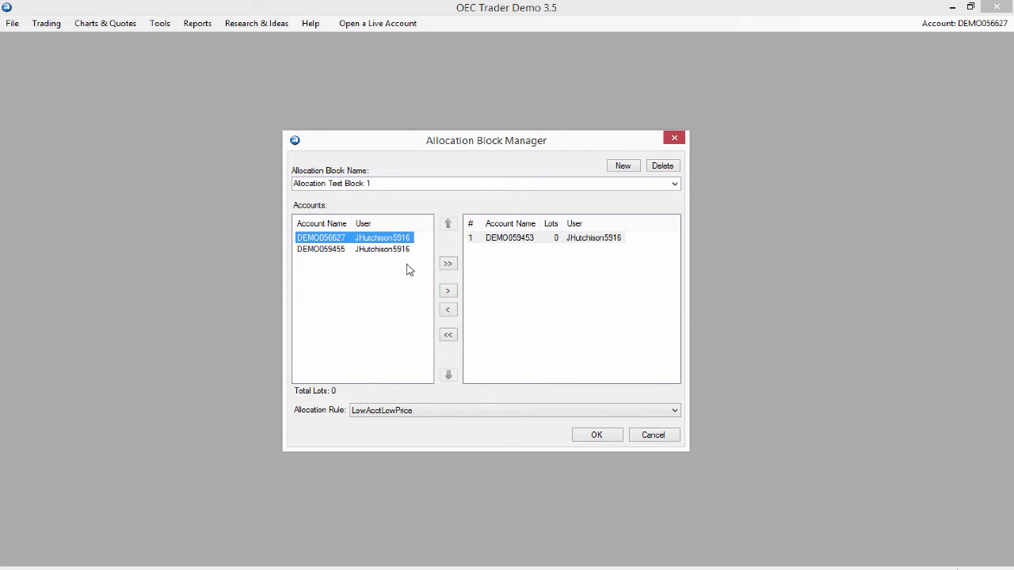
pyautogui.click(447, 291)
pyautogui.click(448, 310)
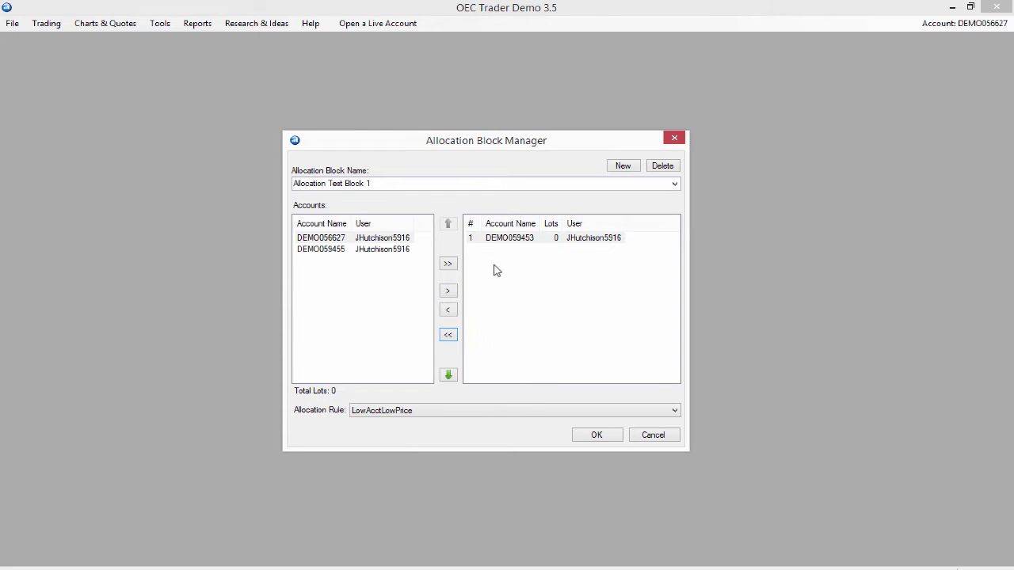
pyautogui.click(448, 310)
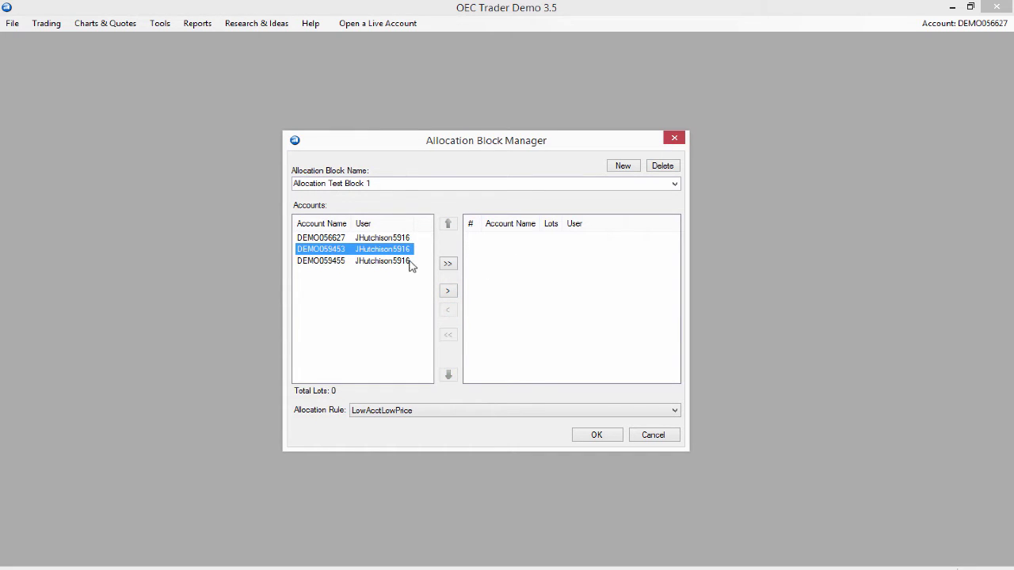
pyautogui.click(447, 264)
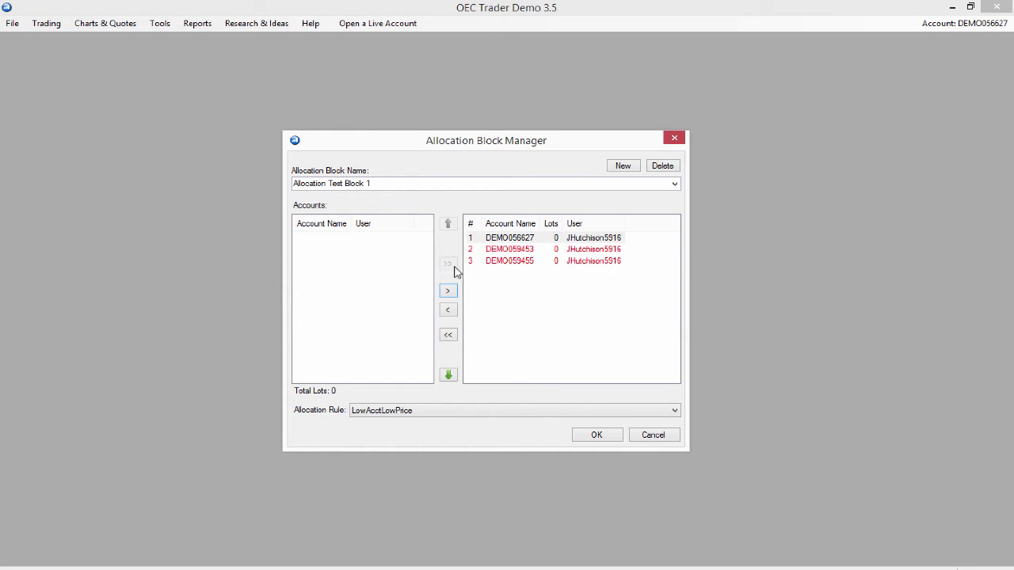
pyautogui.click(448, 335)
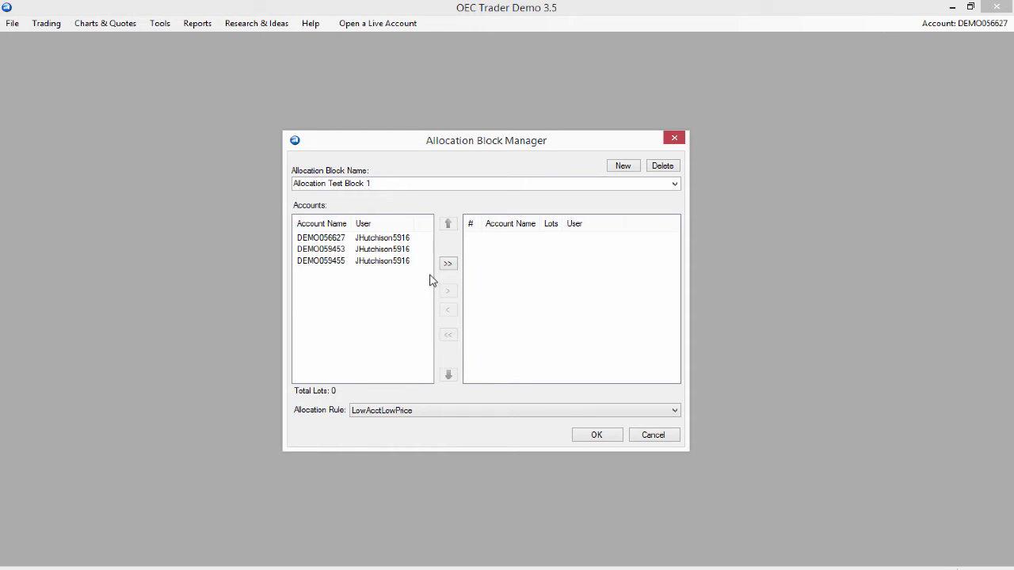
# Add all three available accounts to the block and reorder them so the second account comes last.
pyautogui.click(447, 264)
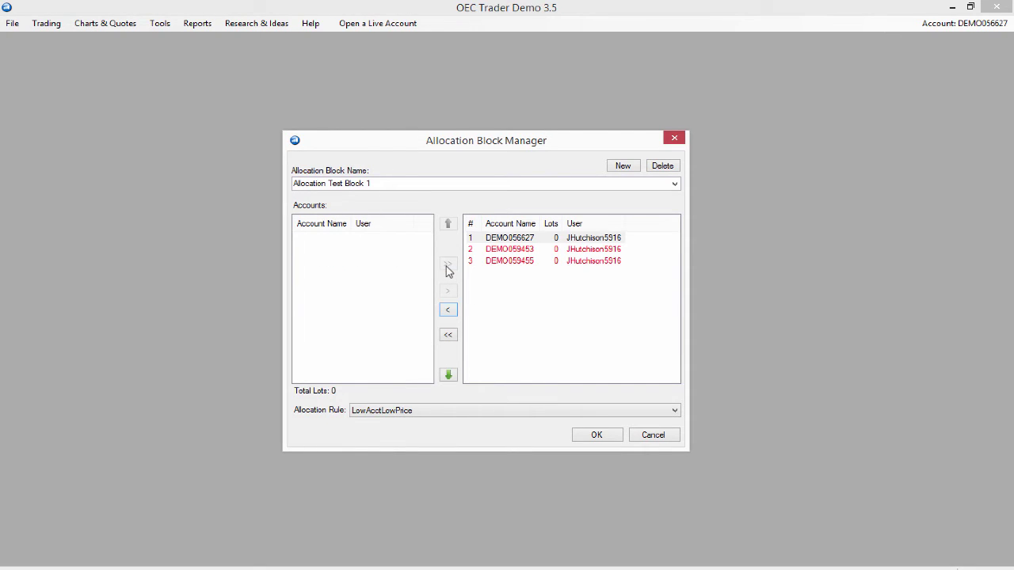
pyautogui.click(516, 250)
pyautogui.click(516, 260)
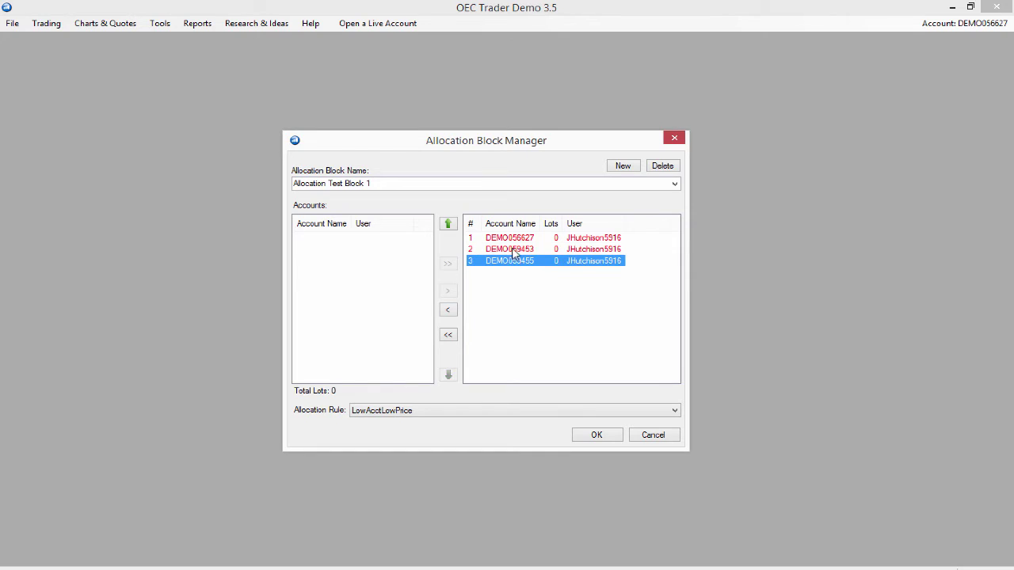
pyautogui.click(514, 250)
pyautogui.click(497, 238)
pyautogui.click(496, 250)
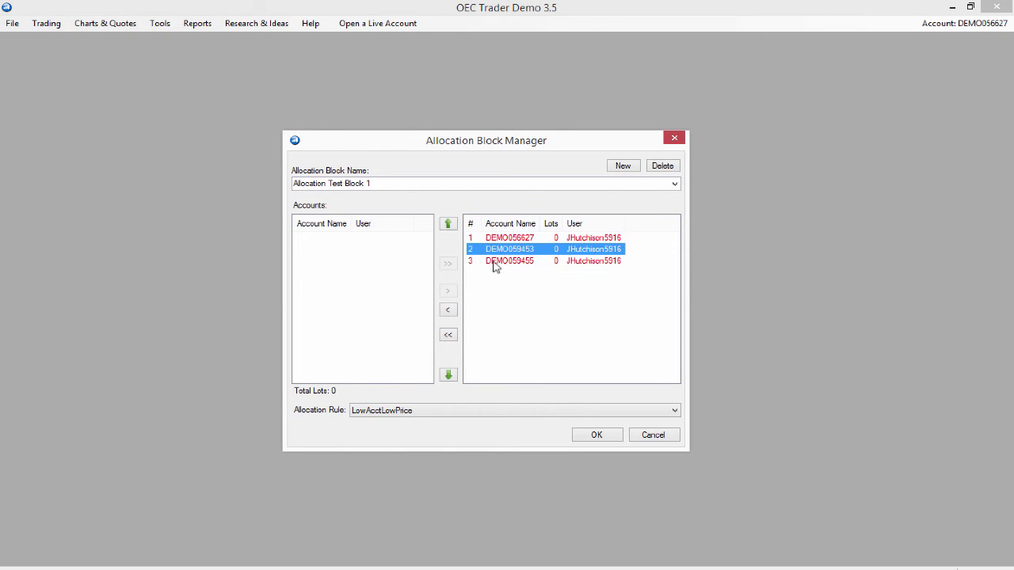
pyautogui.click(448, 226)
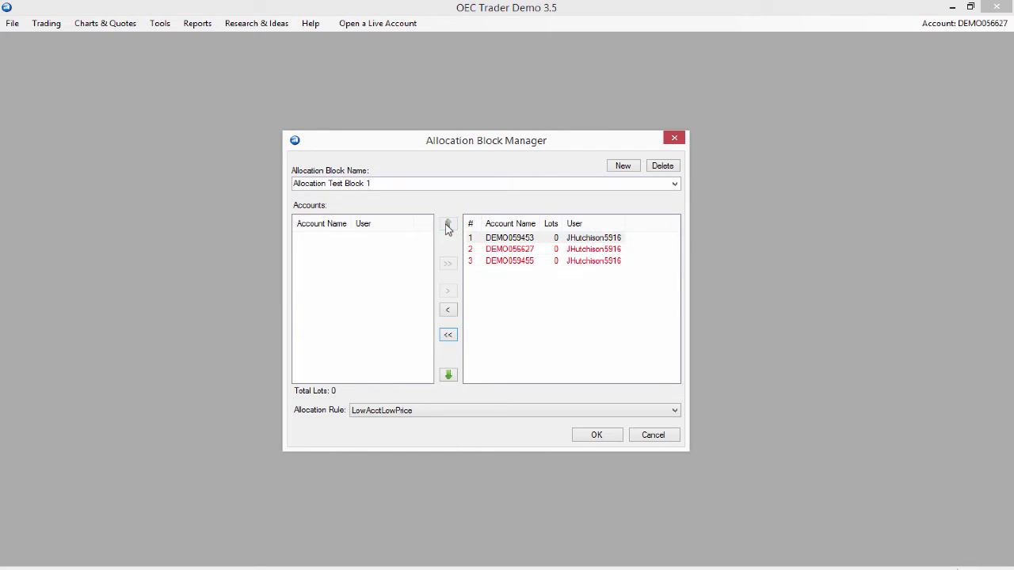
pyautogui.click(448, 375)
pyautogui.click(448, 376)
pyautogui.click(515, 250)
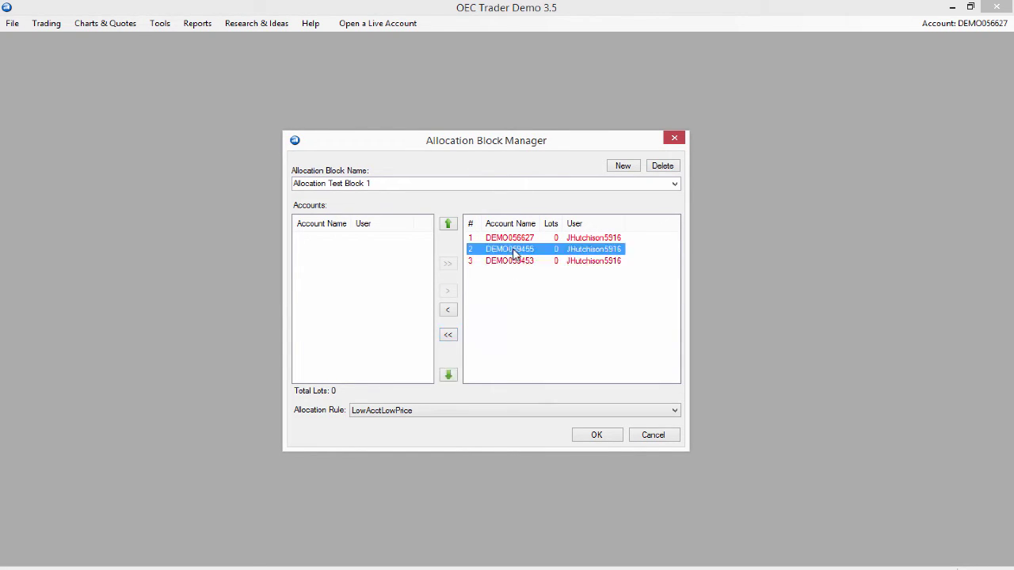
pyautogui.click(515, 238)
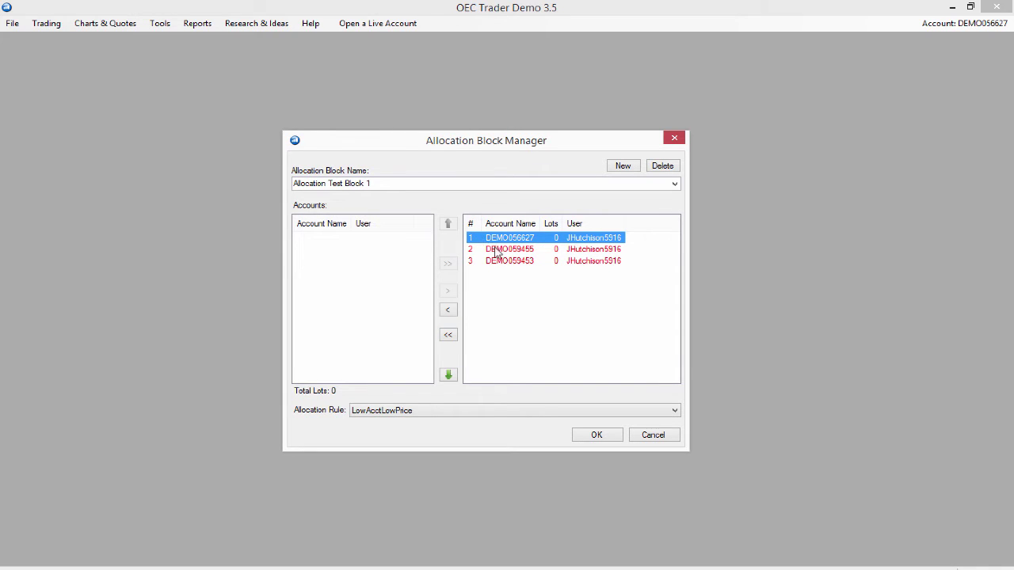
pyautogui.click(499, 251)
pyautogui.click(499, 286)
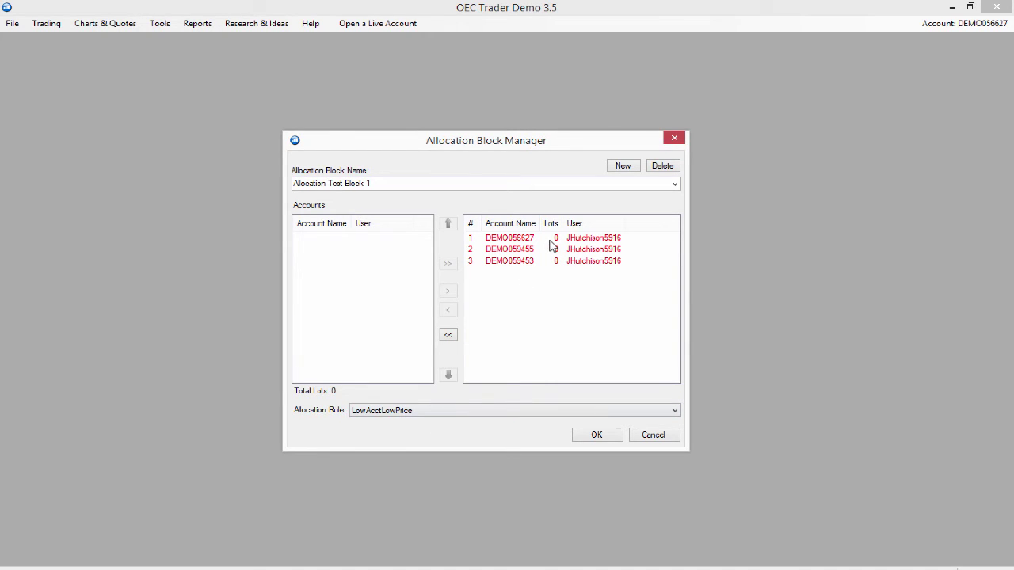
# Set the lots to 1 for each of the three accounts in the block.
pyautogui.click(426, 410)
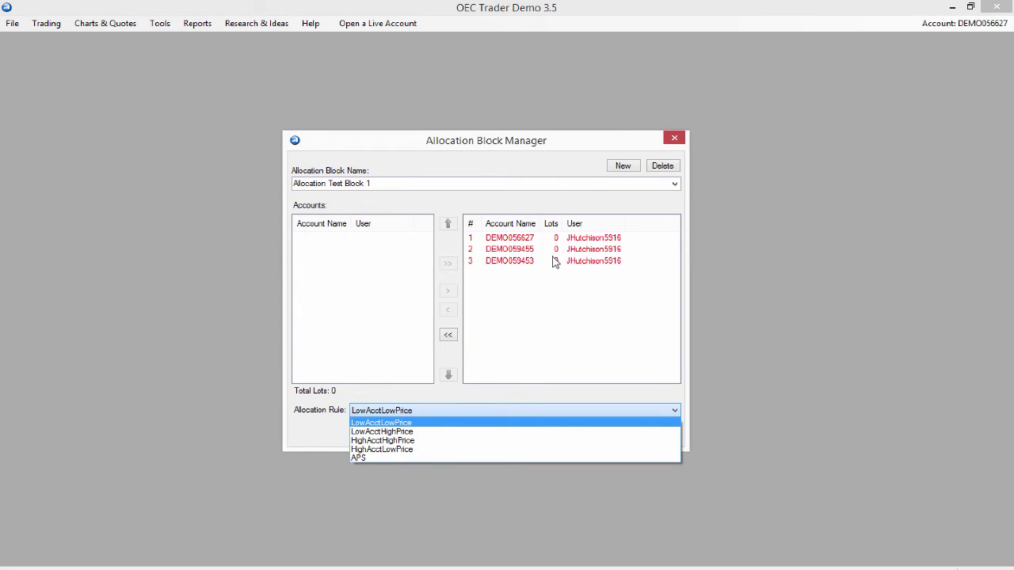
pyautogui.click(477, 371)
pyautogui.click(554, 238)
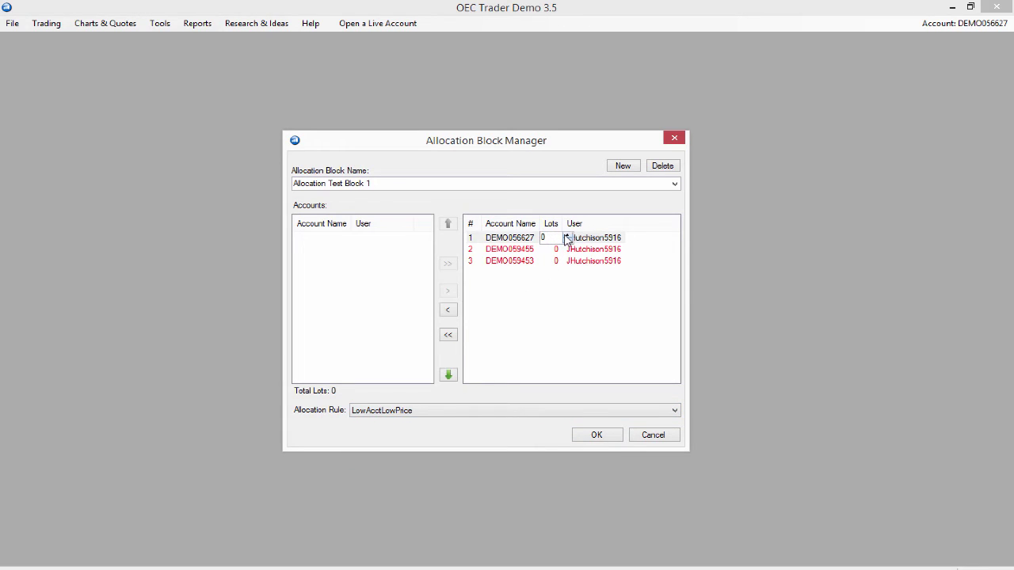
pyautogui.click(567, 235)
pyautogui.click(555, 249)
pyautogui.click(568, 246)
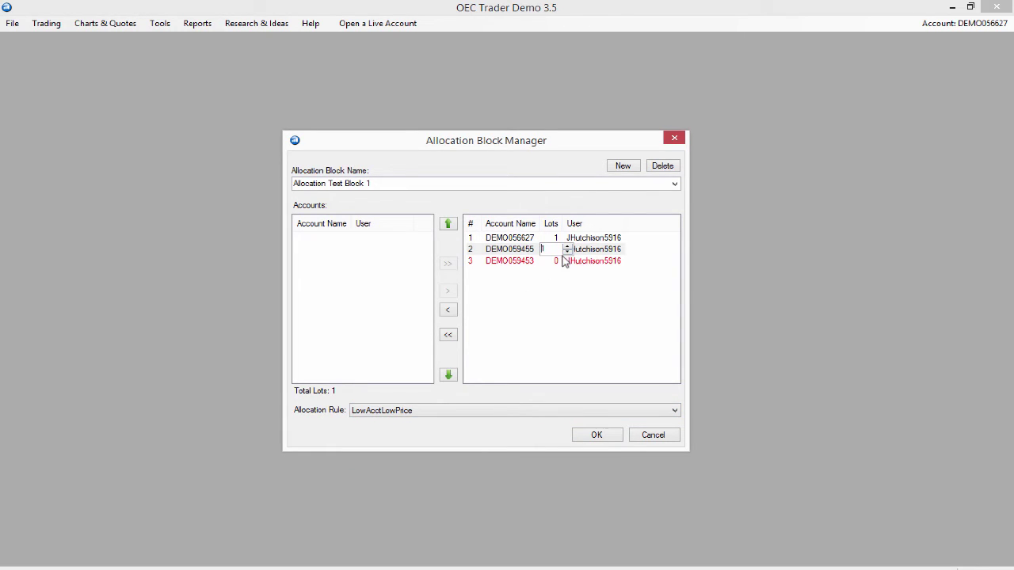
pyautogui.click(561, 260)
pyautogui.click(567, 258)
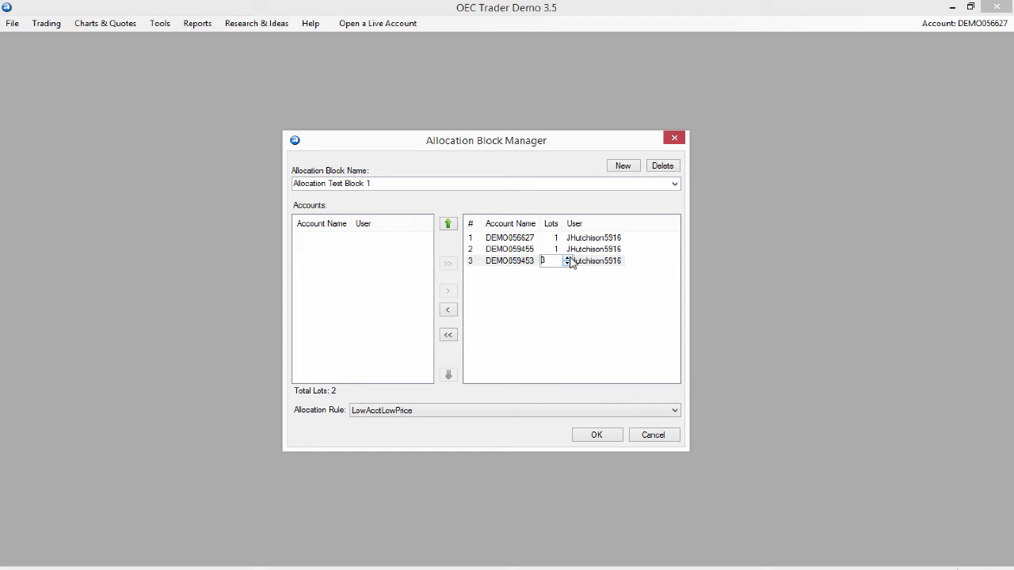
pyautogui.click(566, 290)
pyautogui.click(559, 260)
pyautogui.write('1')
pyautogui.click(555, 304)
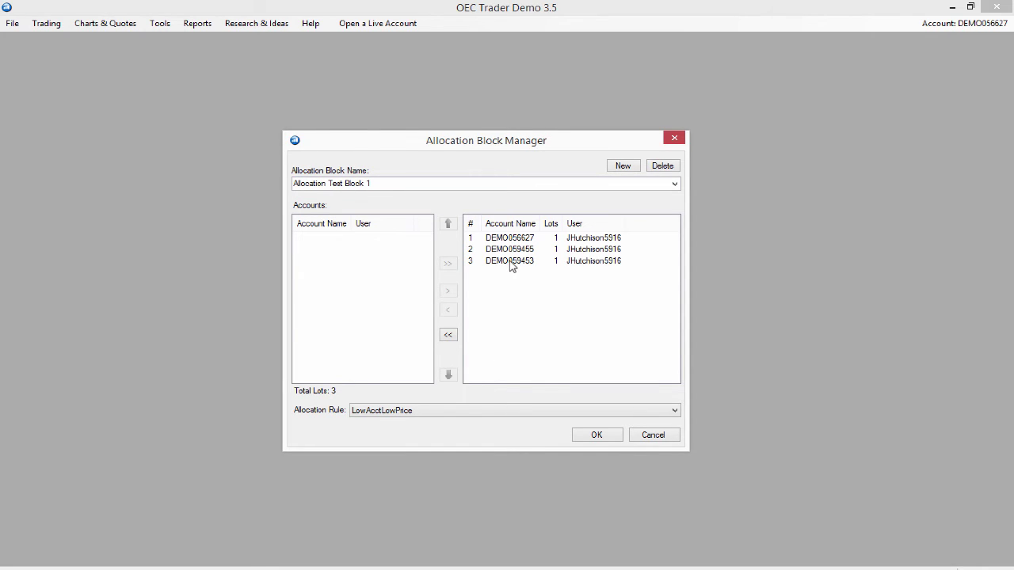
# Set the block's allocation rule to APS and save the allocation block.
pyautogui.click(425, 411)
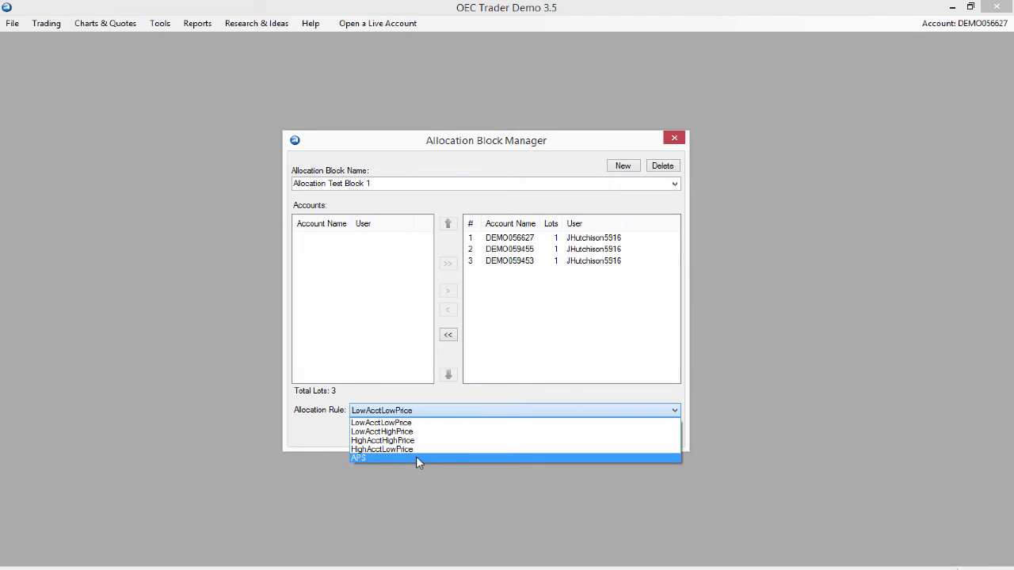
pyautogui.click(416, 457)
pyautogui.click(423, 409)
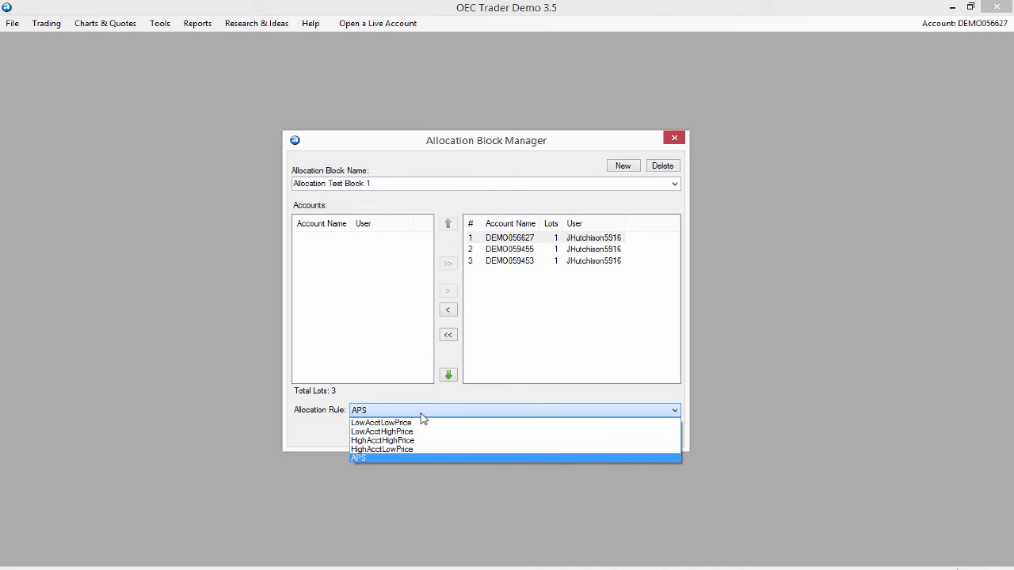
pyautogui.click(438, 457)
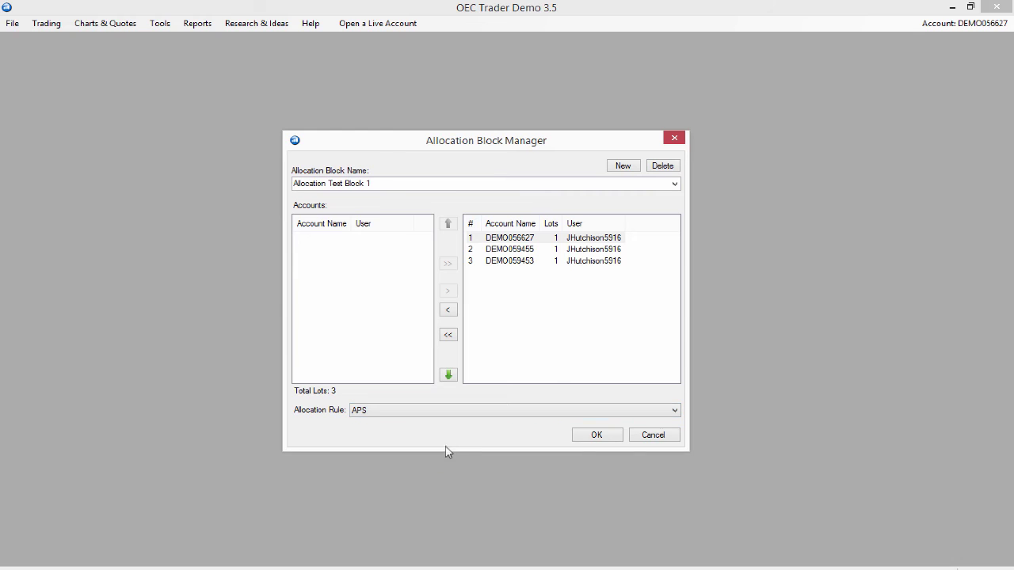
pyautogui.click(574, 435)
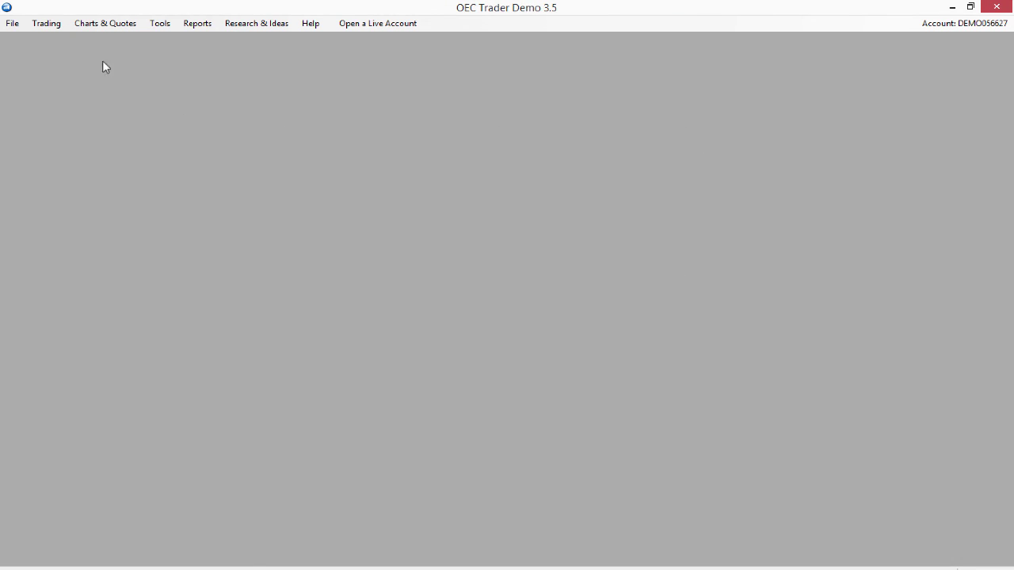
# Reopen the Allocation Block Manager and view the list of saved allocation blocks.
pyautogui.click(50, 24)
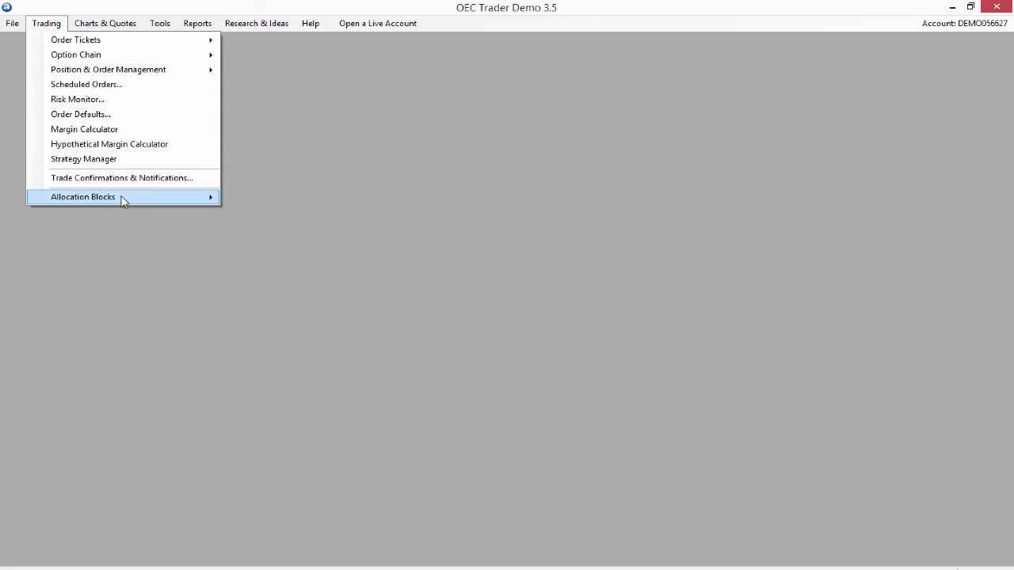
pyautogui.moveTo(144, 201)
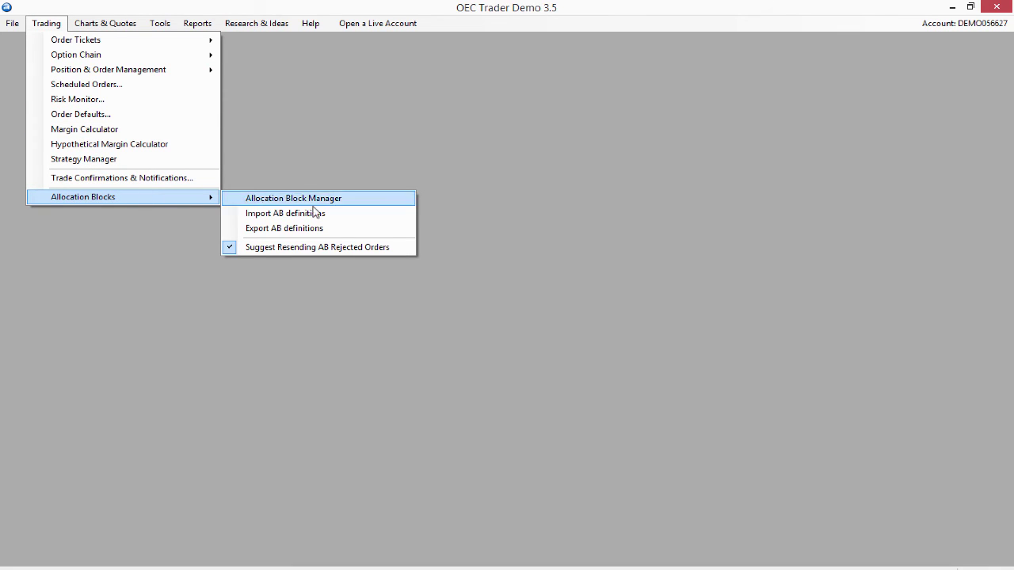
pyautogui.click(343, 201)
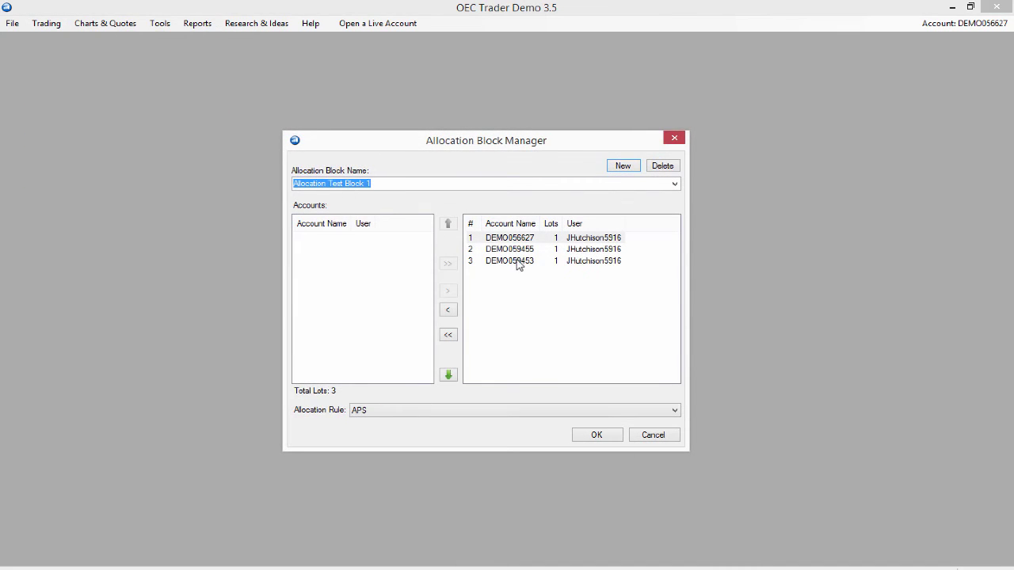
pyautogui.click(676, 184)
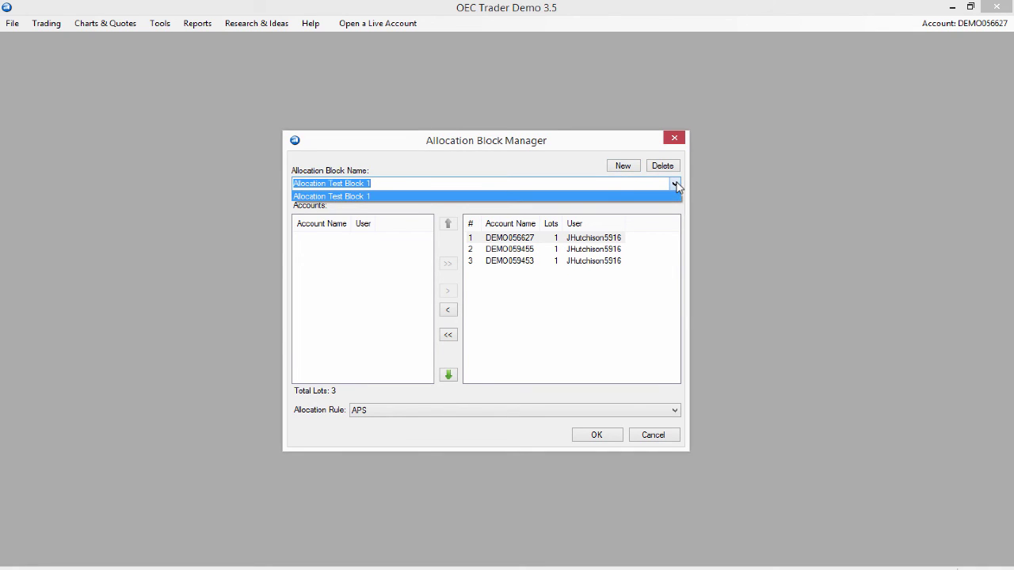
pyautogui.click(676, 185)
# Start another unnamed allocation block and switch back to Allocation Test Block 1.
pyautogui.click(623, 167)
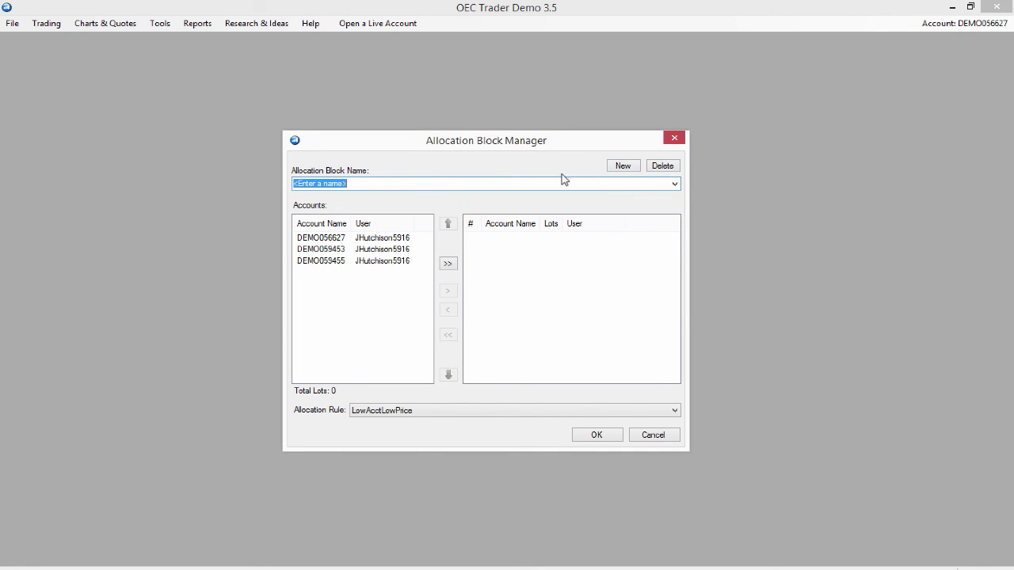
pyautogui.click(673, 184)
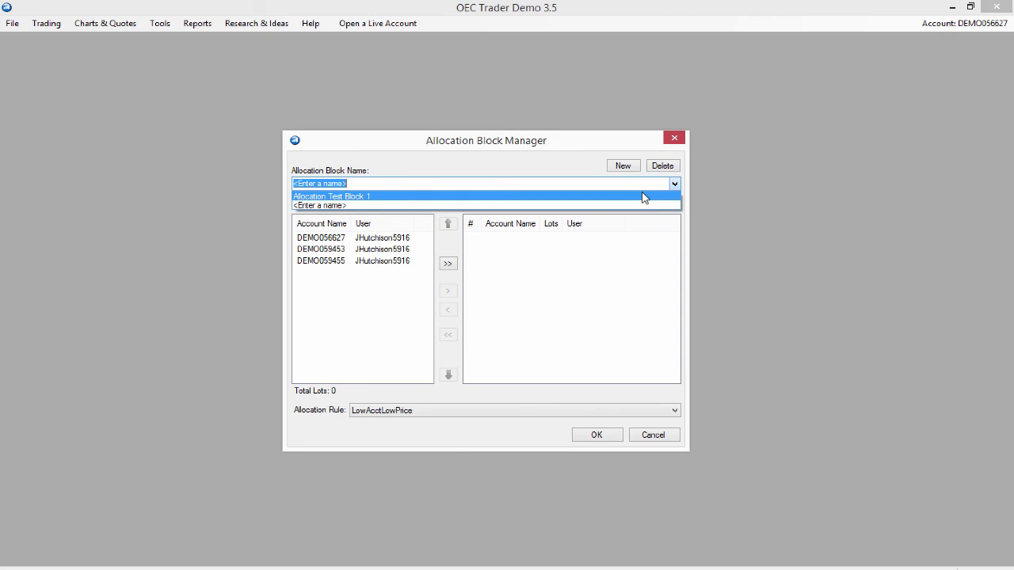
pyautogui.click(643, 197)
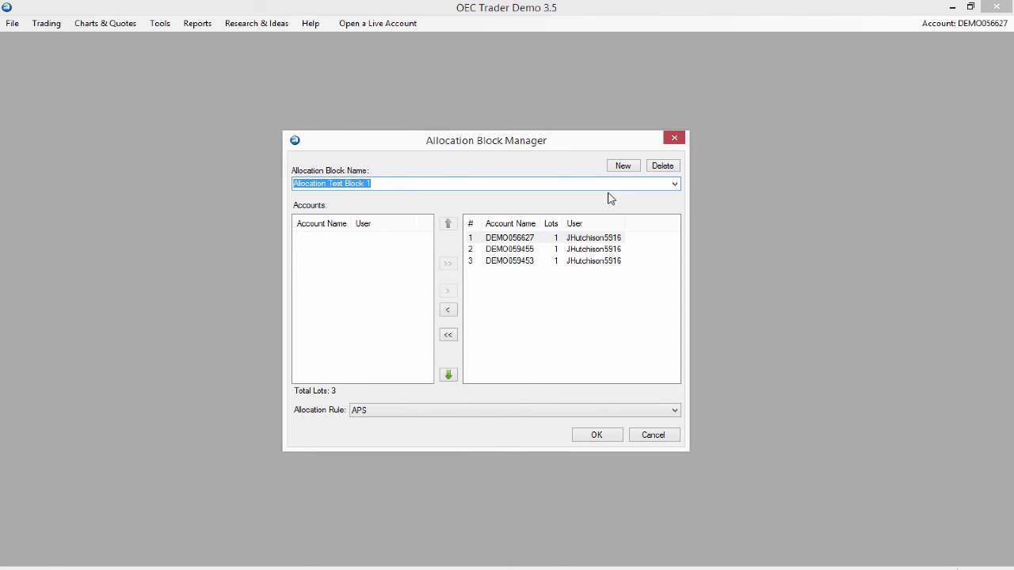
pyautogui.click(674, 184)
pyautogui.click(650, 196)
pyautogui.click(631, 169)
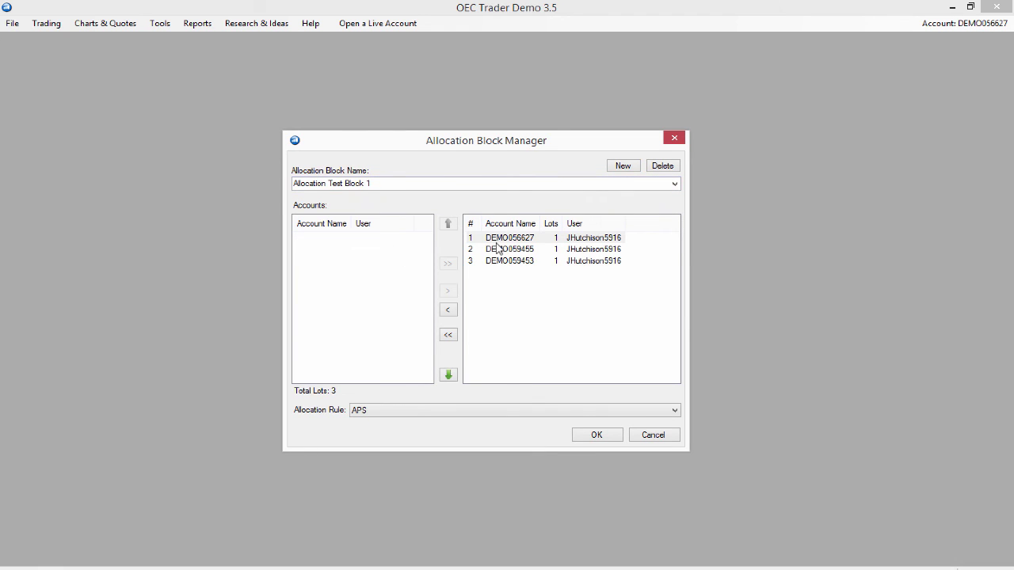